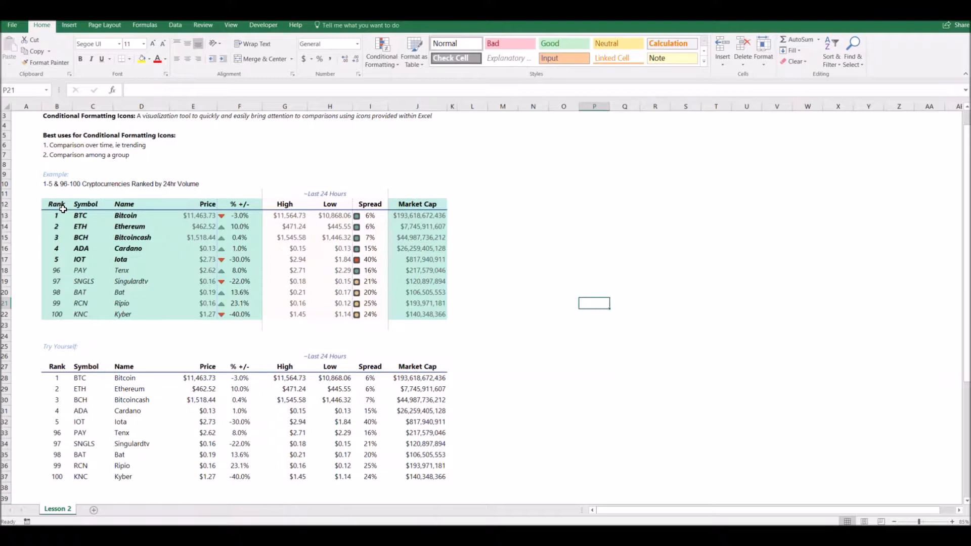
Examine the example table's rank groups, 24-hour high and low, spread formula, market cap and % +/- icons
left_click_drag(56, 215, 50, 262)
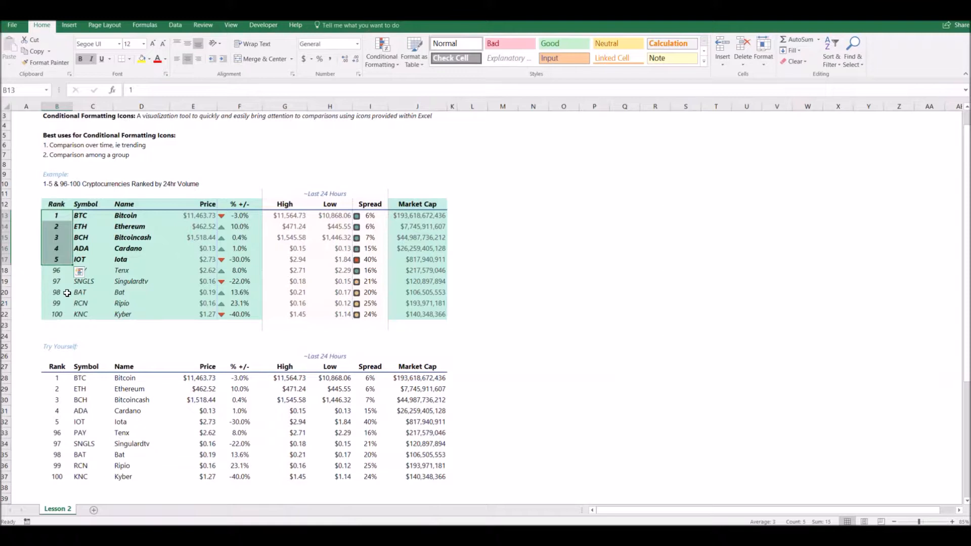
left_click_drag(58, 272, 53, 318)
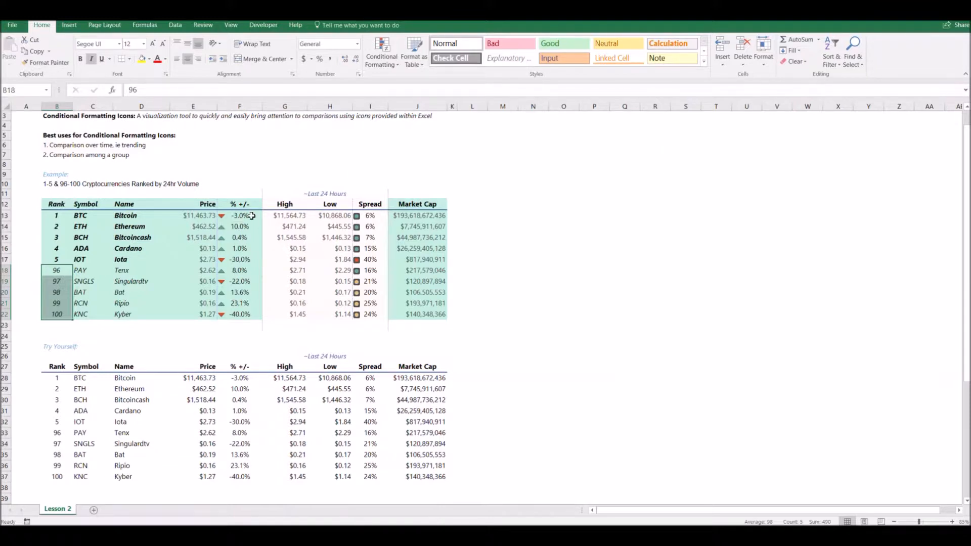
left_click(286, 216)
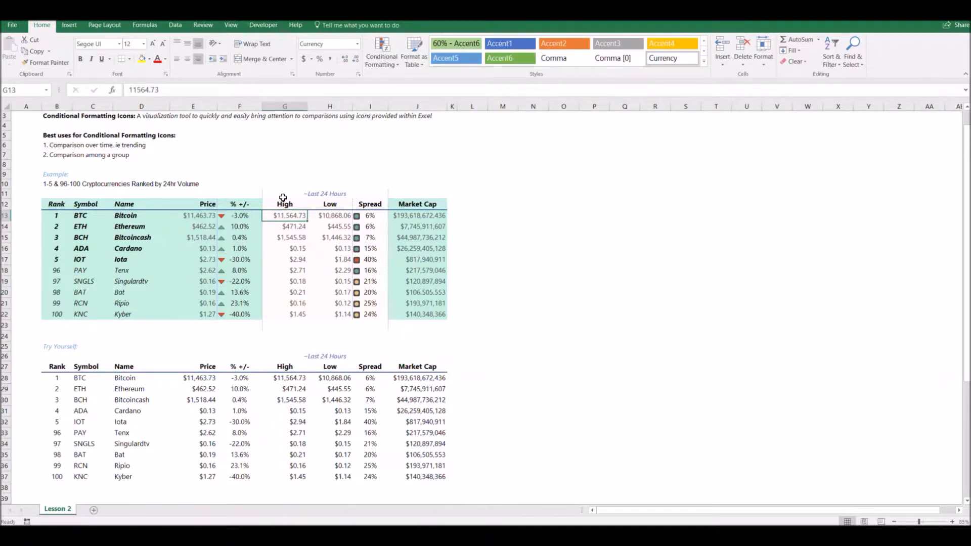
left_click(328, 220)
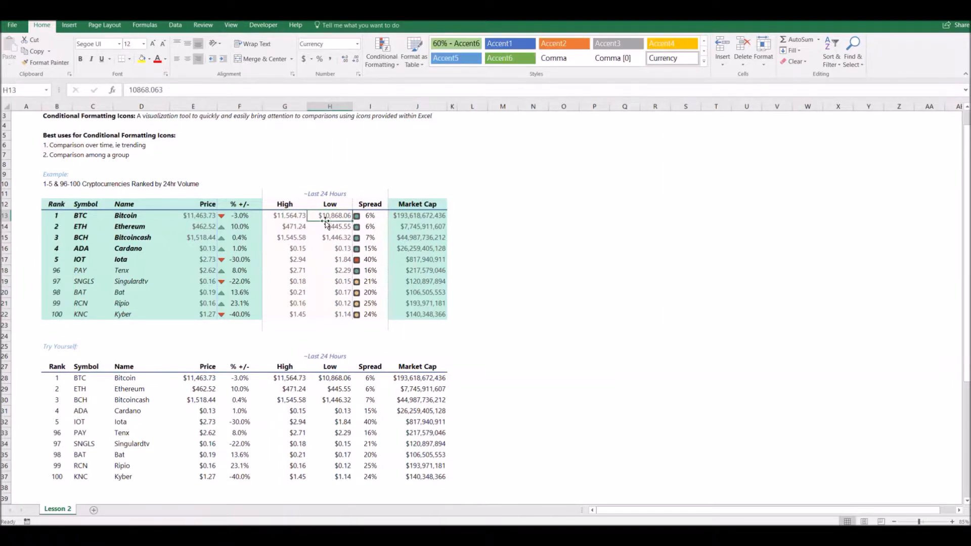
left_click(375, 220)
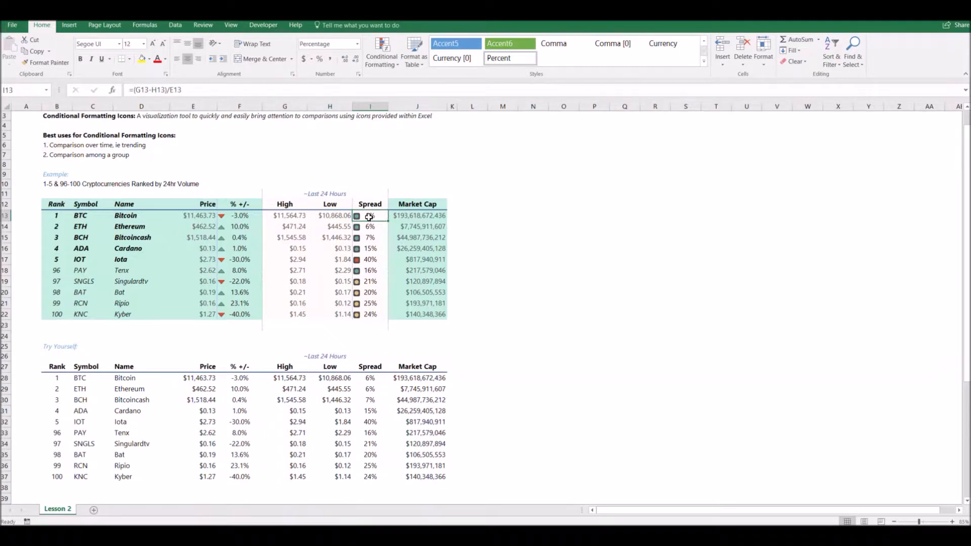
left_click(273, 217)
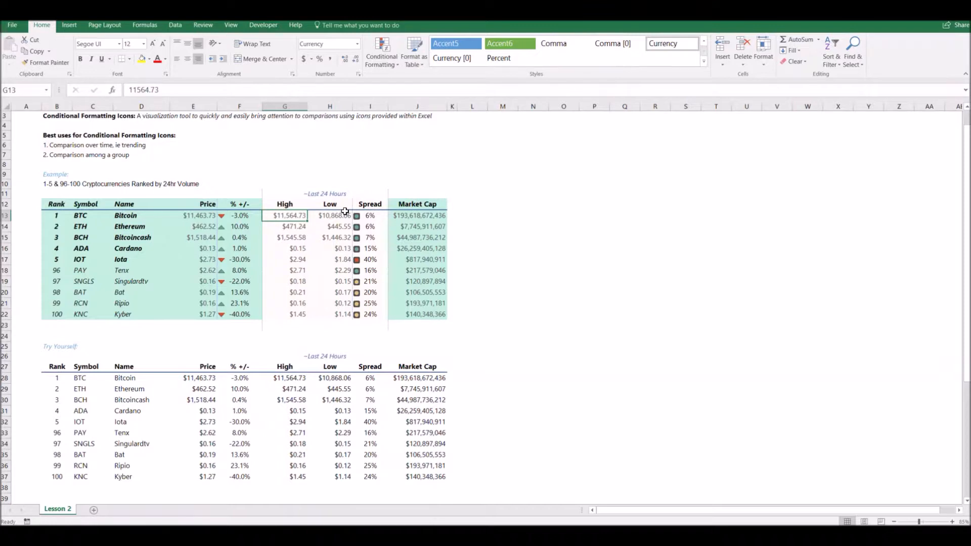
left_click(434, 226)
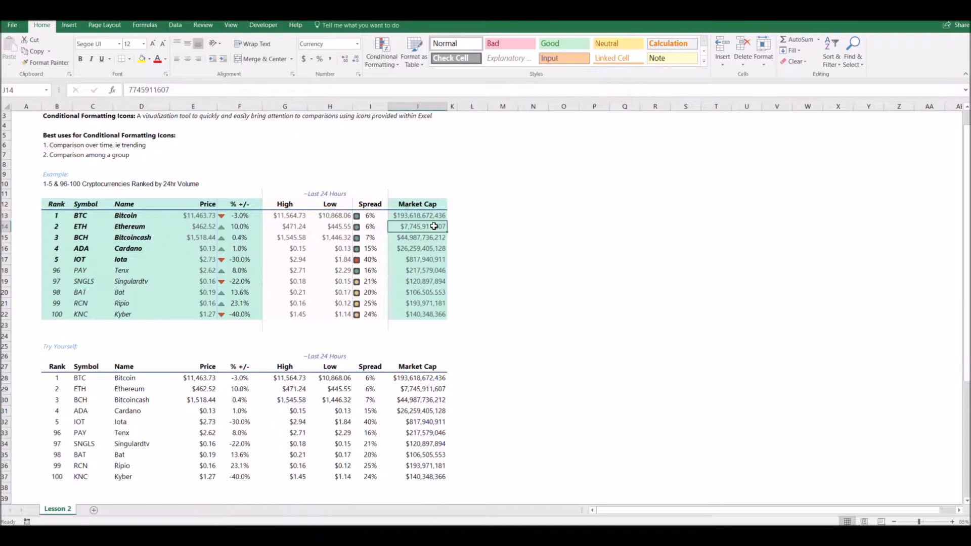
left_click(247, 215)
left_click_drag(247, 216, 239, 314)
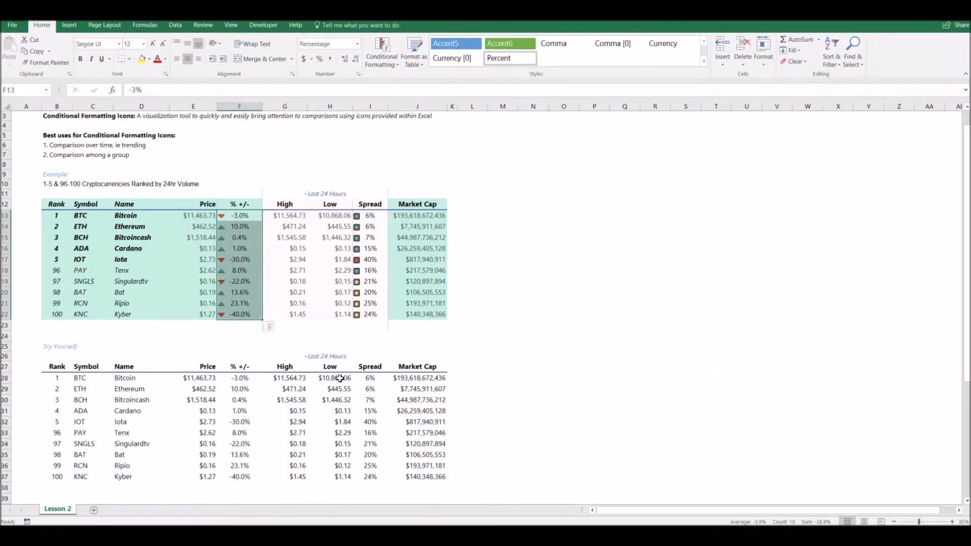
Compare the unformatted Try Yourself table with the example's % +/- column icons
left_click_drag(48, 347, 443, 476)
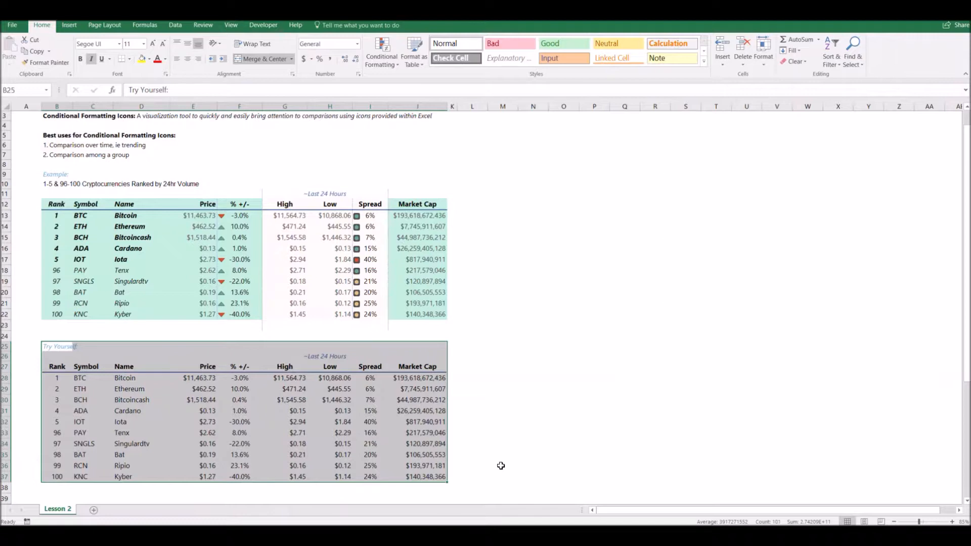
left_click(251, 391)
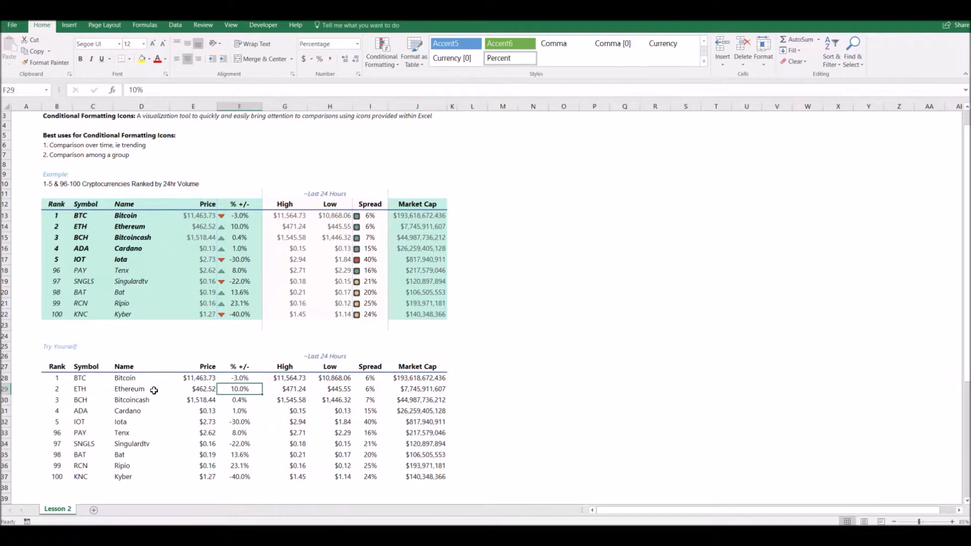
left_click_drag(57, 371, 427, 479)
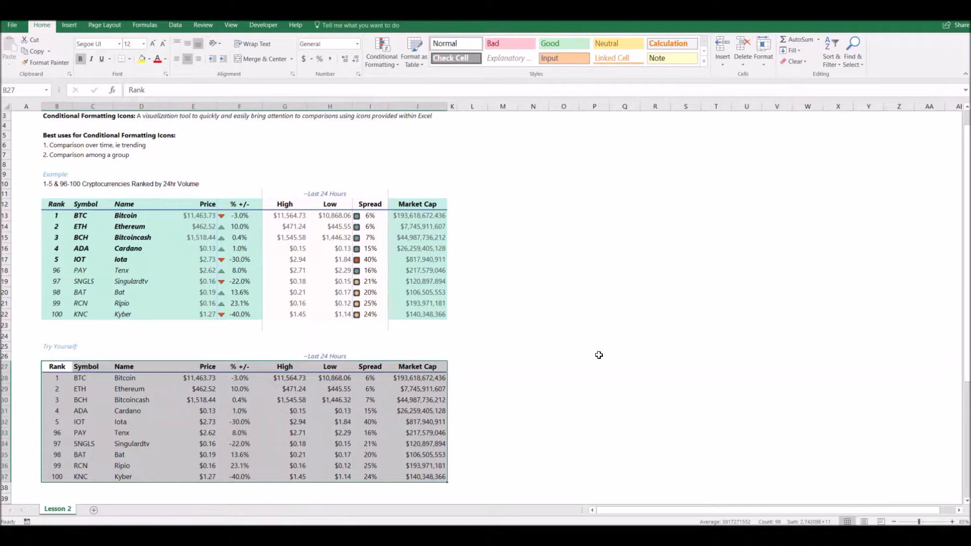
left_click(549, 388)
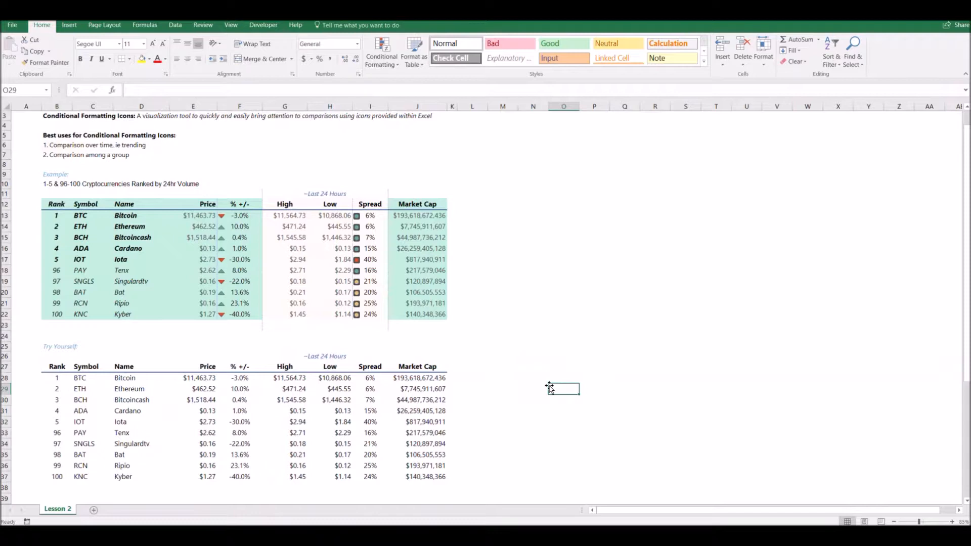
left_click(247, 238)
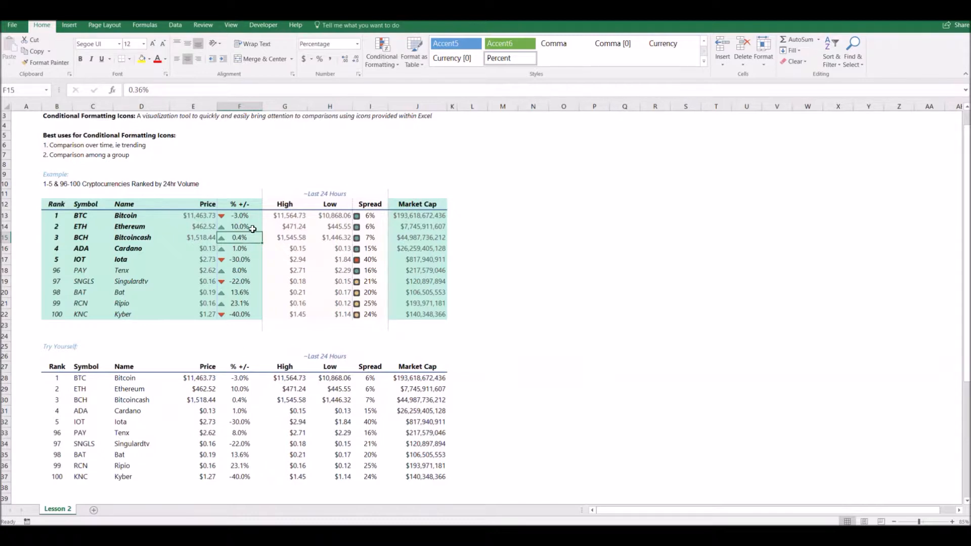
left_click_drag(247, 218, 258, 330)
Start a custom icon-set conditional formatting rule for the Try Yourself table's % +/- values, F28:F37
left_click_drag(247, 379, 243, 475)
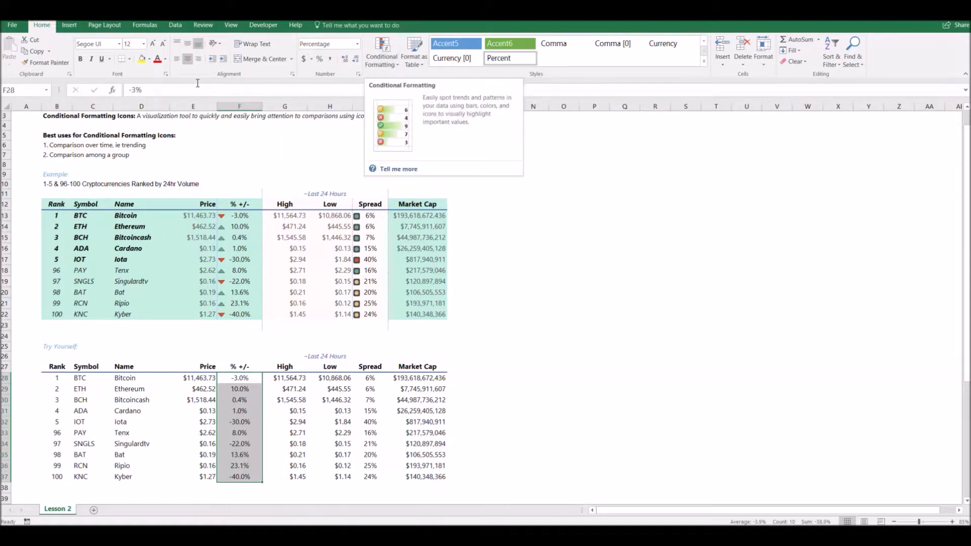
left_click(389, 55)
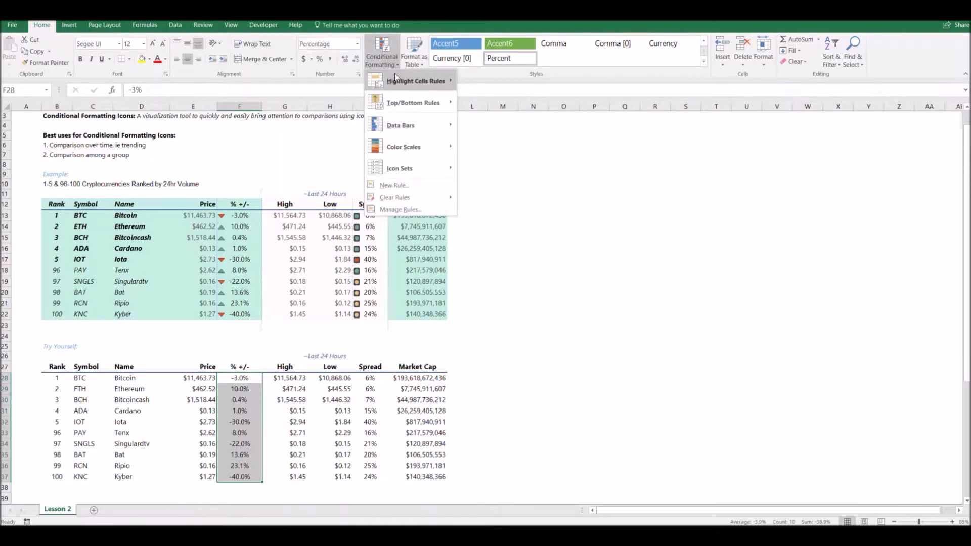
mouse_move(400, 113)
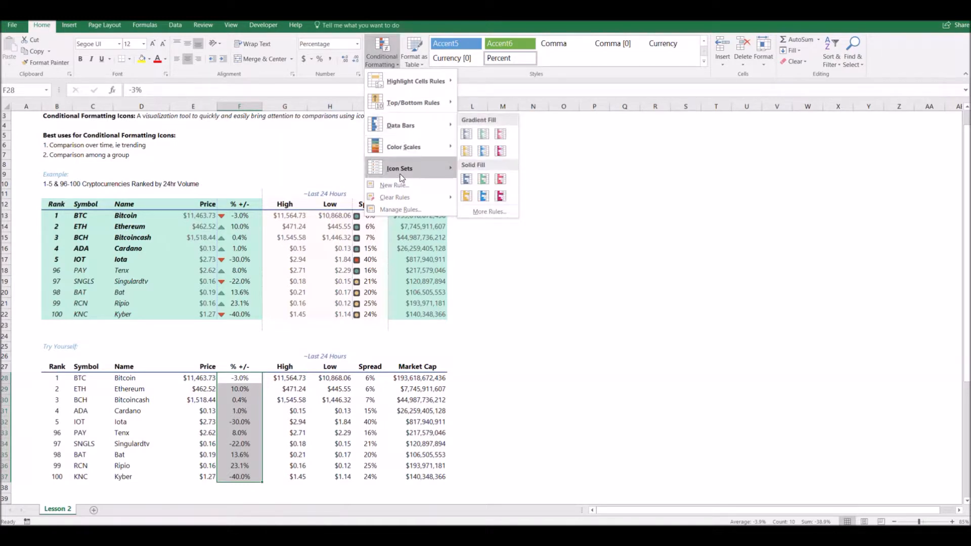
mouse_move(403, 173)
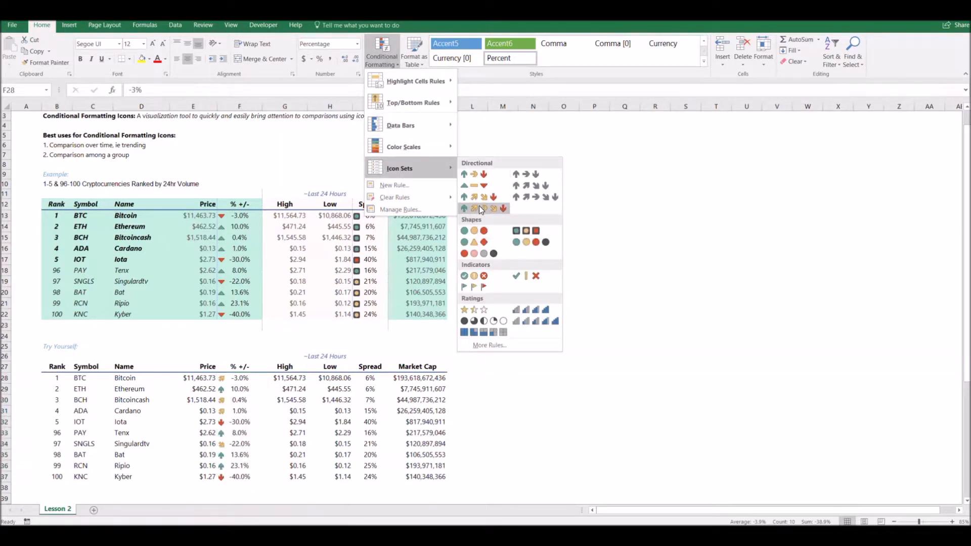
left_click(488, 346)
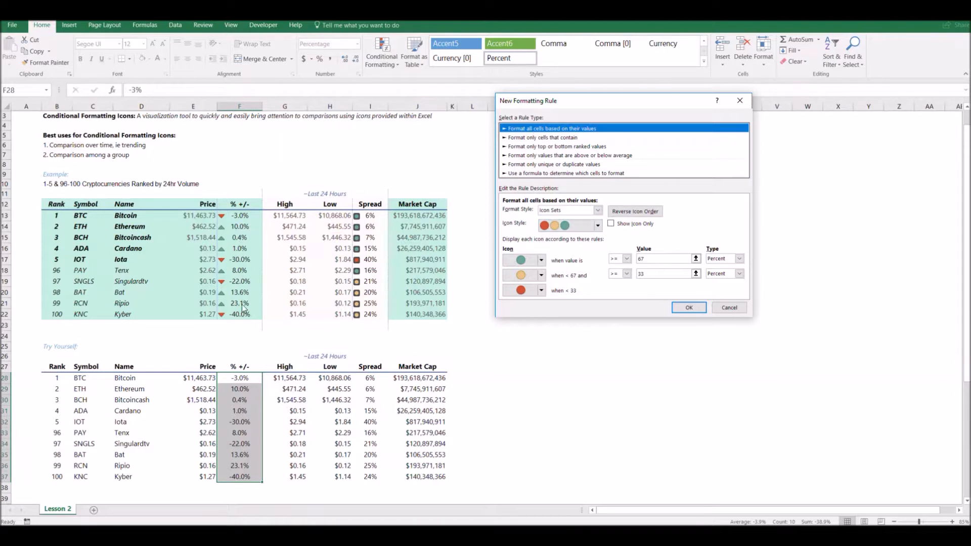
Choose the three-triangle icon style for the rule and change its middle icon to No Cell Icon
left_click(599, 226)
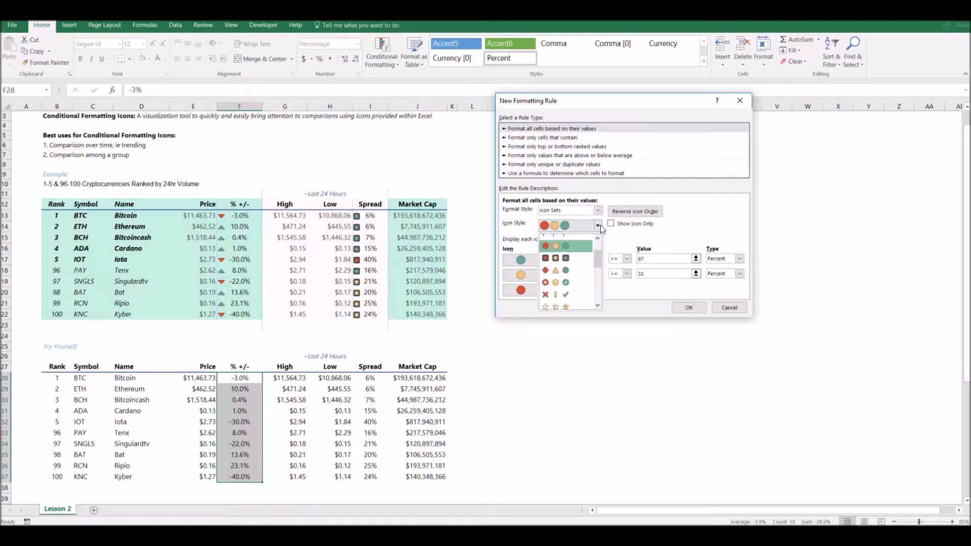
mouse_move(598, 262)
left_mouse_down()
mouse_move(599, 299)
mouse_move(599, 270)
left_mouse_up()
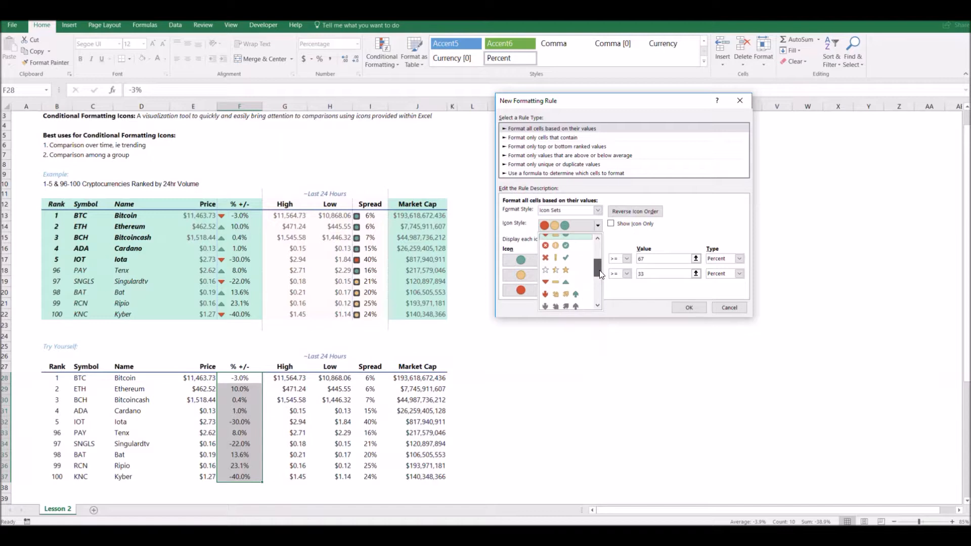
left_click(572, 282)
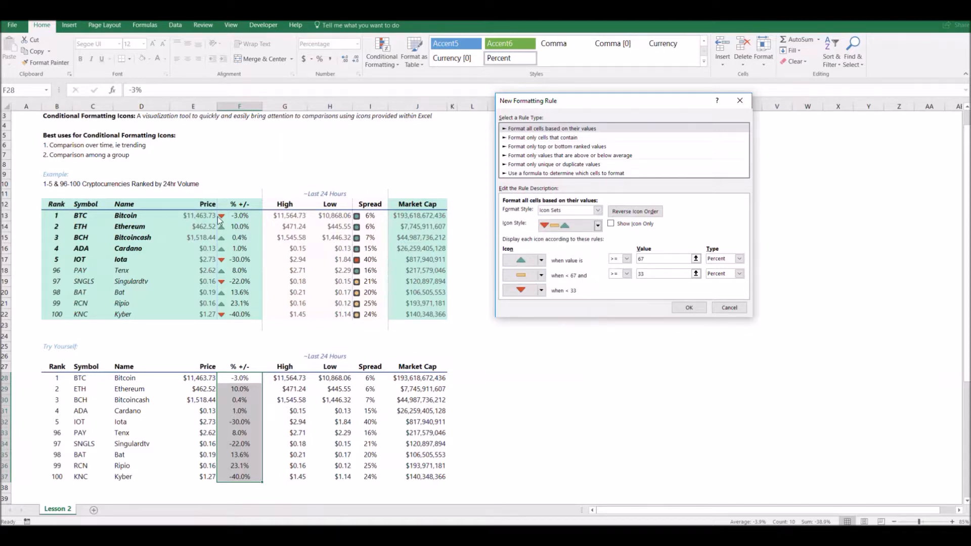
left_click(542, 275)
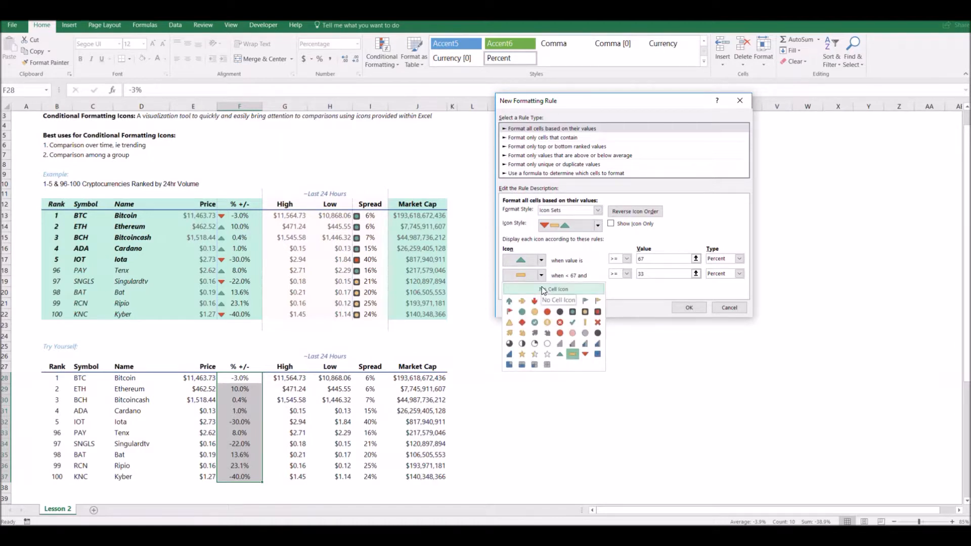
left_click(544, 289)
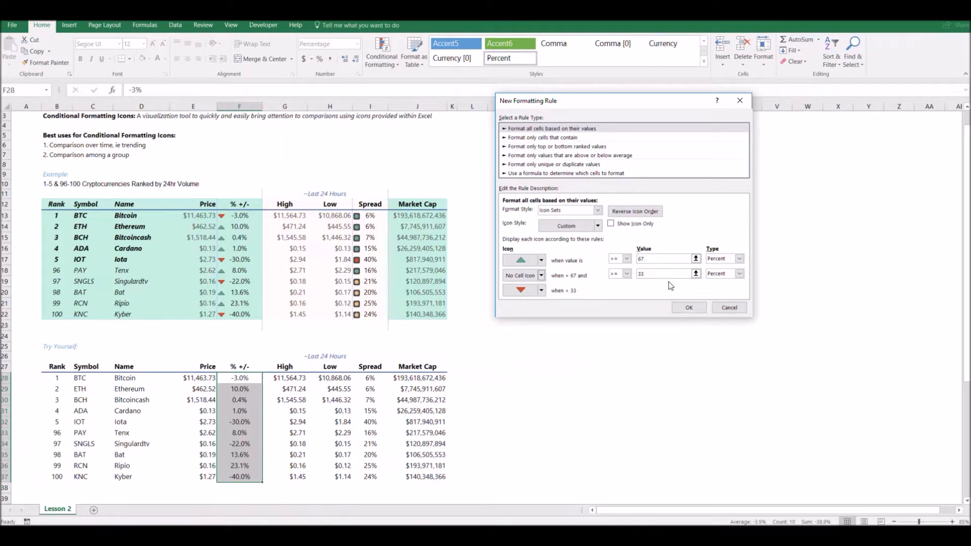
Set both icon thresholds to type Number with value 0, apply the rule and check the icons in the % +/- column
left_click(740, 258)
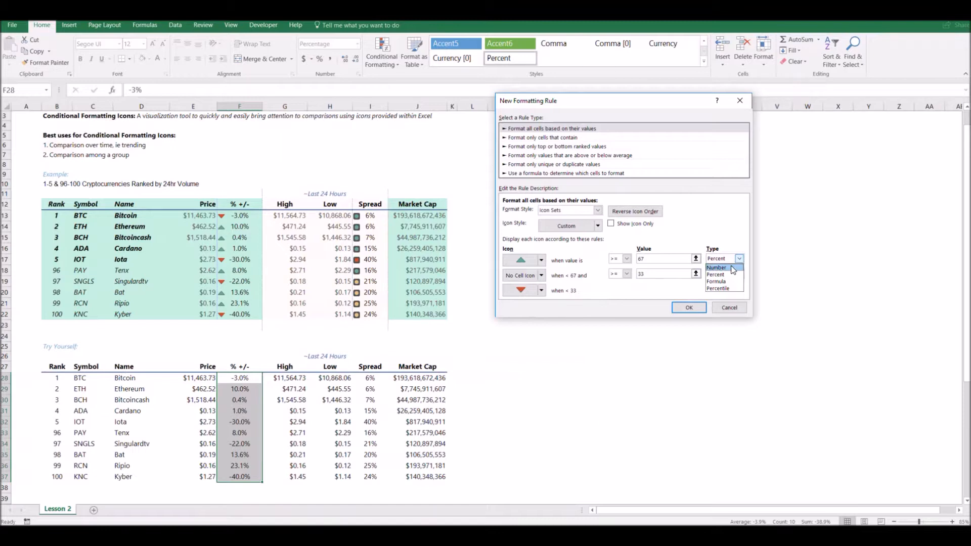
left_click(645, 297)
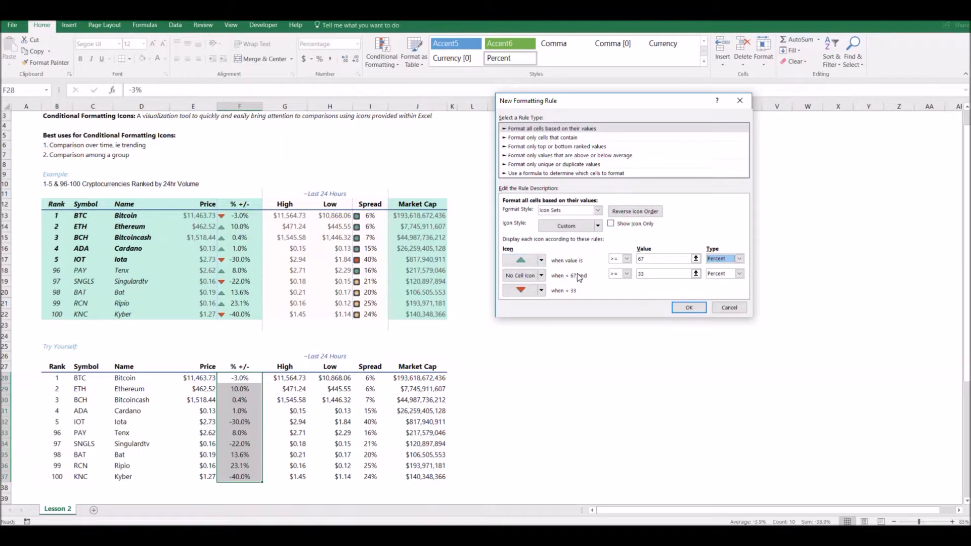
left_click(739, 259)
left_click(736, 268)
left_click(740, 274)
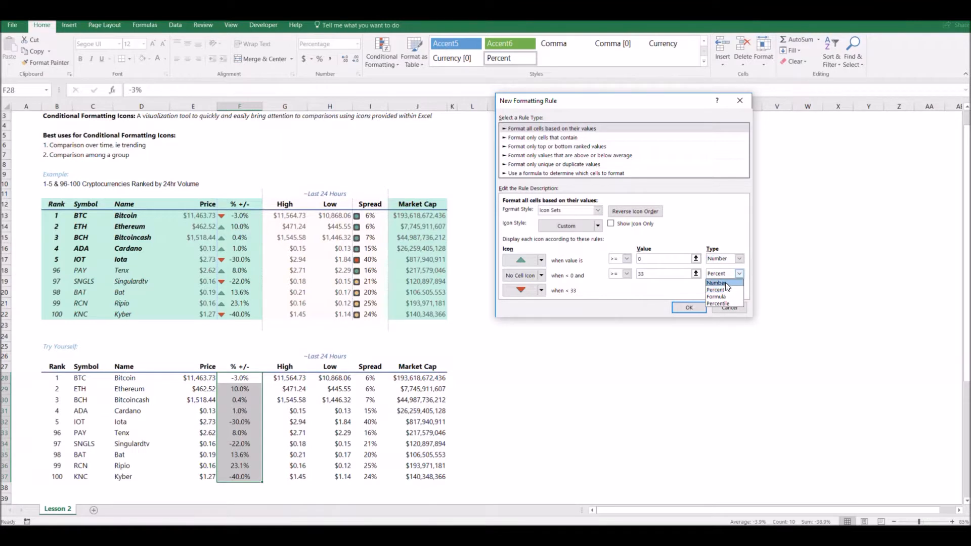
left_click(728, 283)
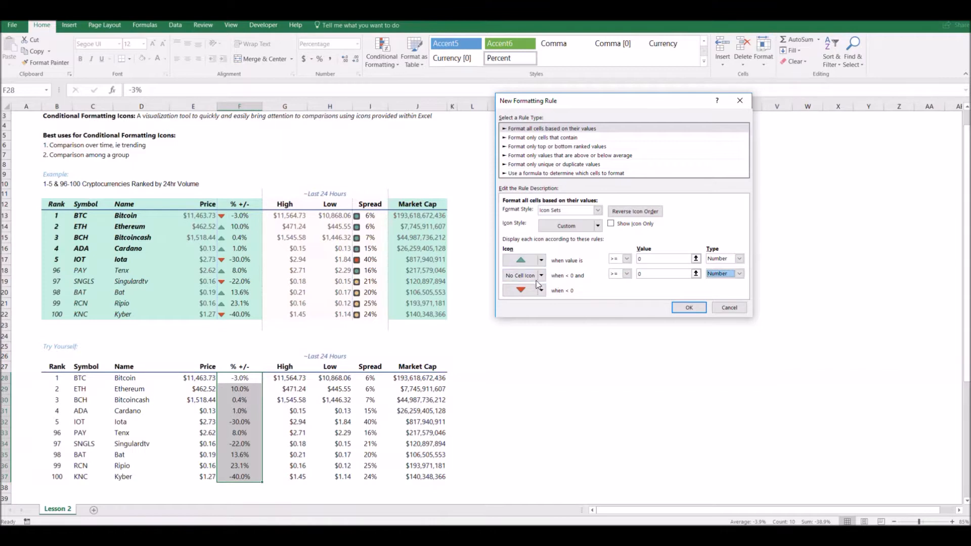
left_click(701, 308)
left_click(526, 367)
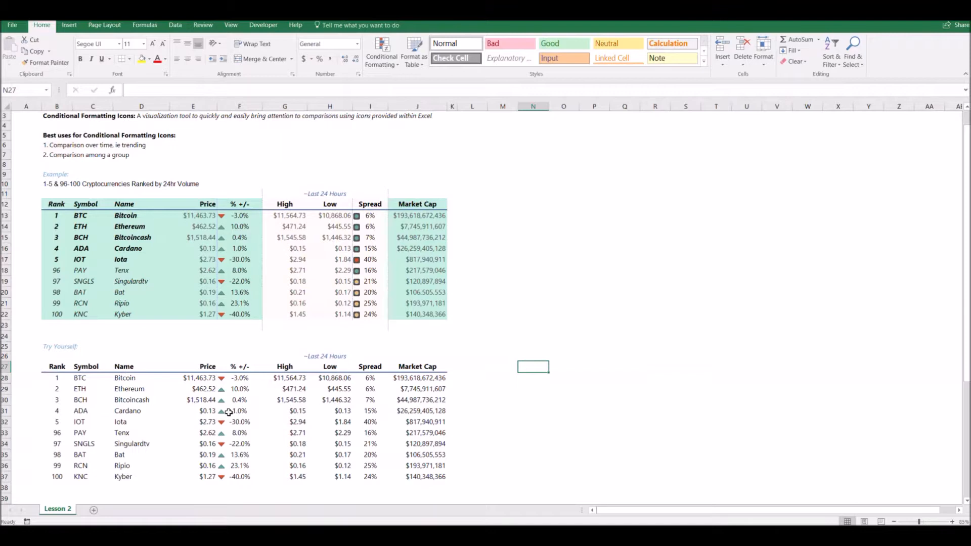
left_click_drag(231, 379, 237, 476)
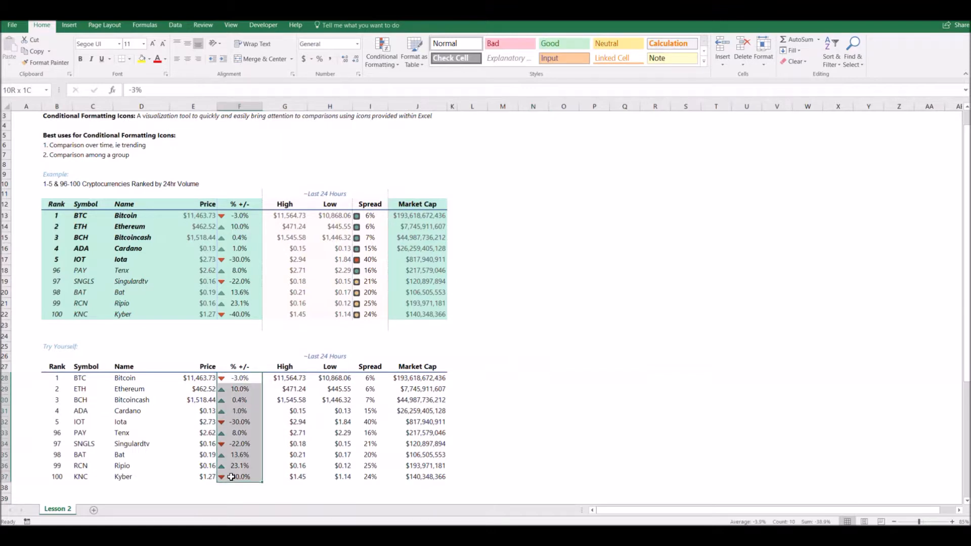
left_click(472, 432)
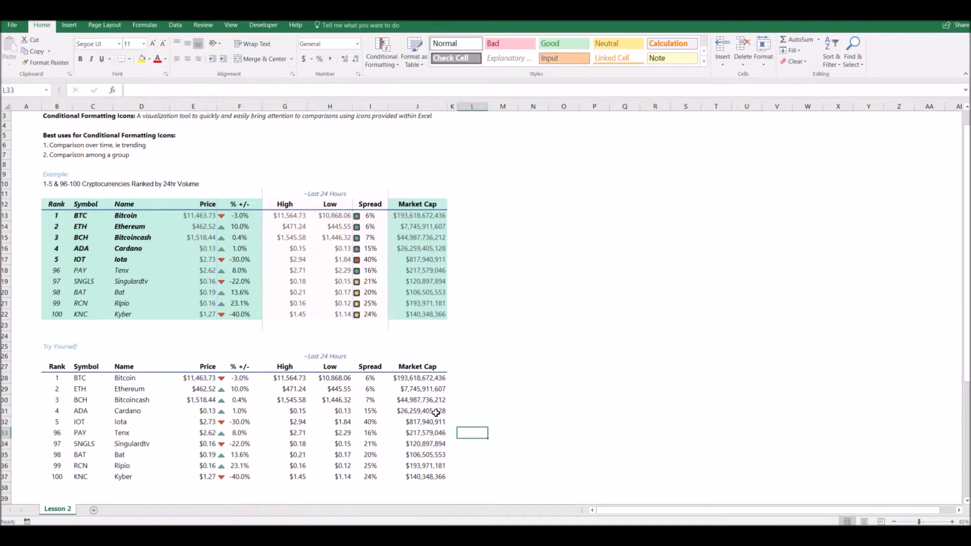
Start a custom icon-set conditional formatting rule for the Try Yourself table's Spread values, I28:I37
left_click_drag(371, 379, 366, 478)
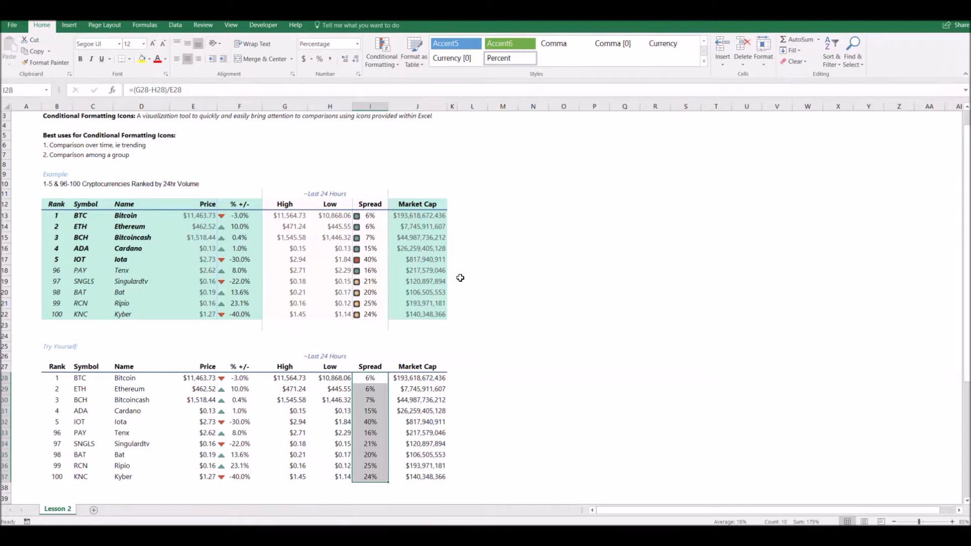
left_click(381, 61)
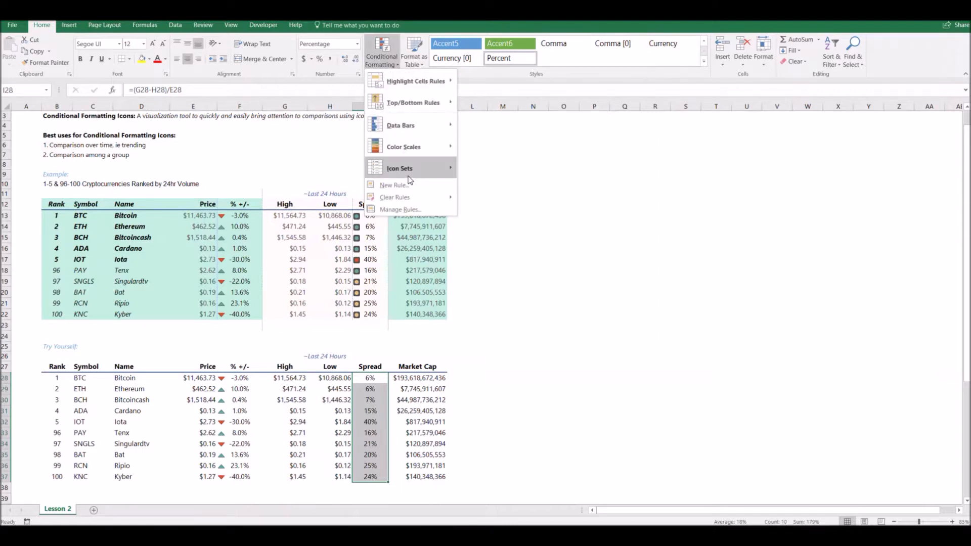
mouse_move(415, 165)
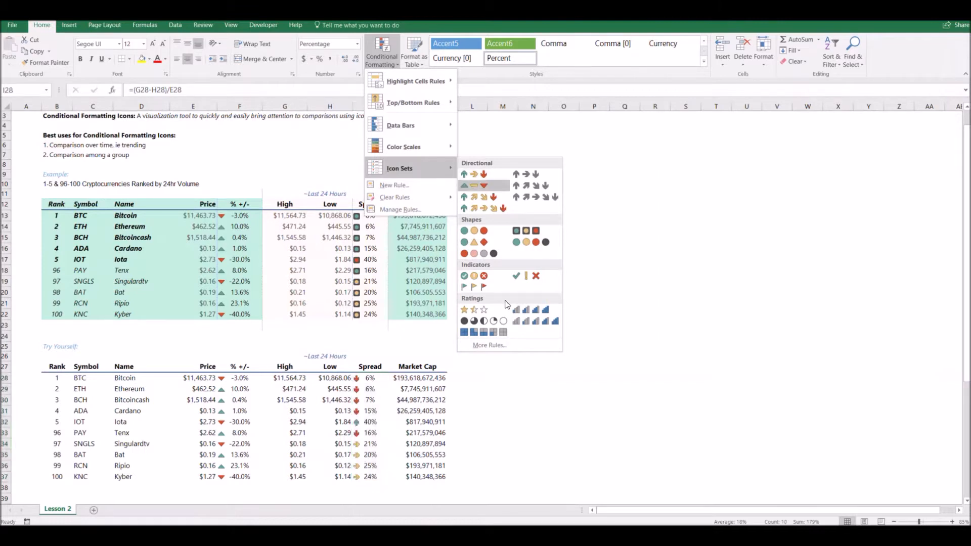
left_click(498, 346)
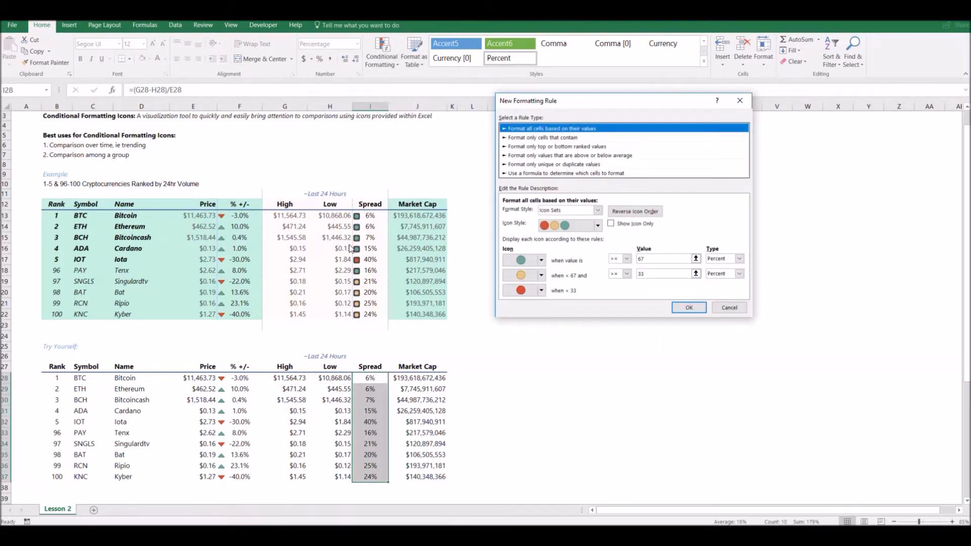
Choose the rimmed three traffic lights icon style, reverse the icon order and apply the rule to the Spread values
left_click(598, 225)
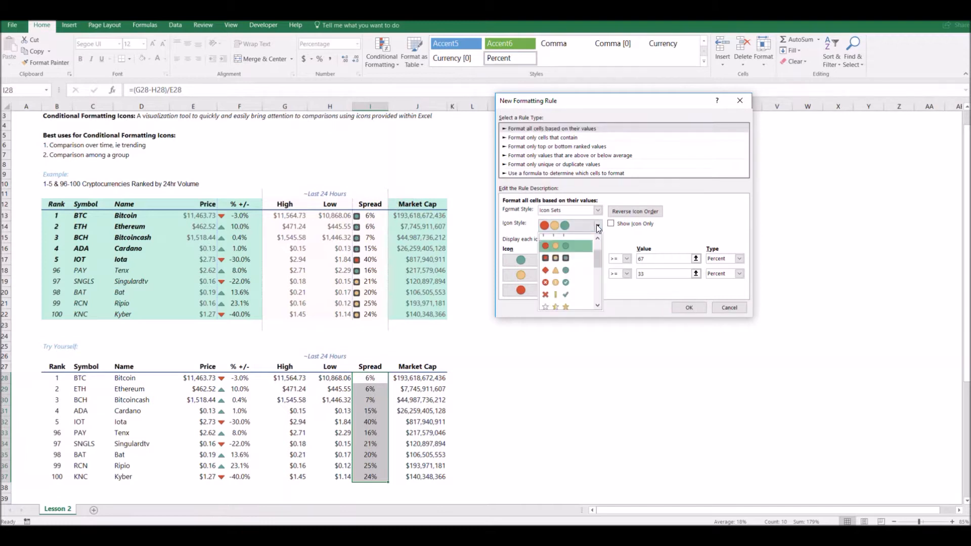
left_click(571, 263)
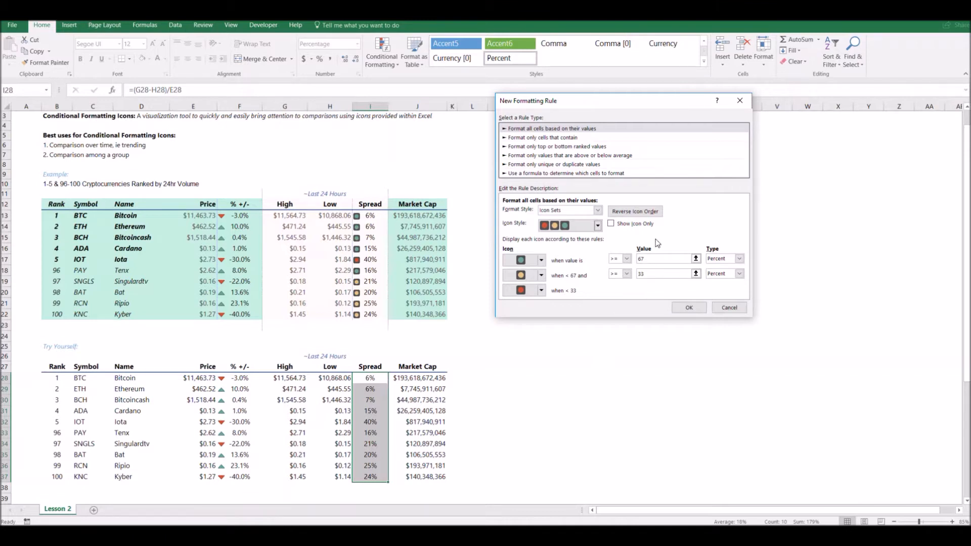
left_click(638, 212)
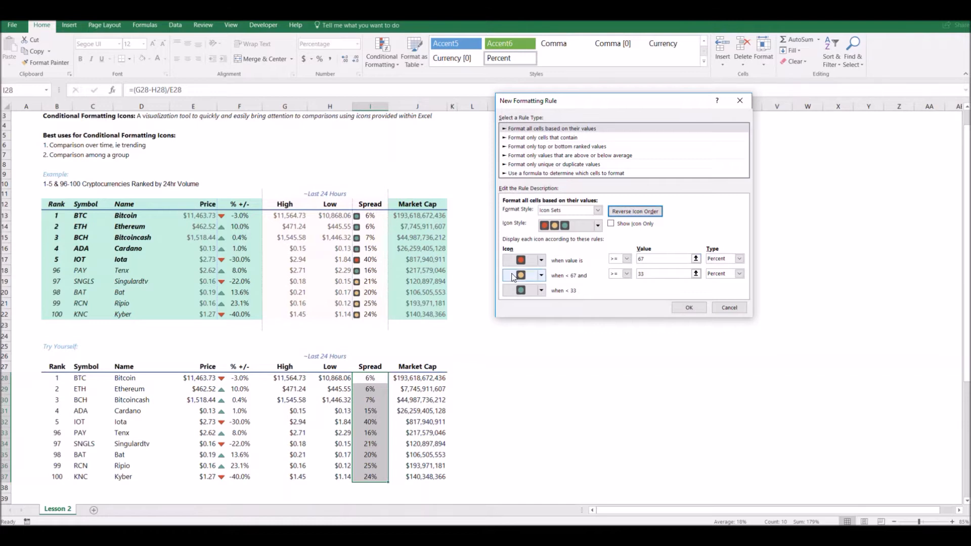
left_click(692, 307)
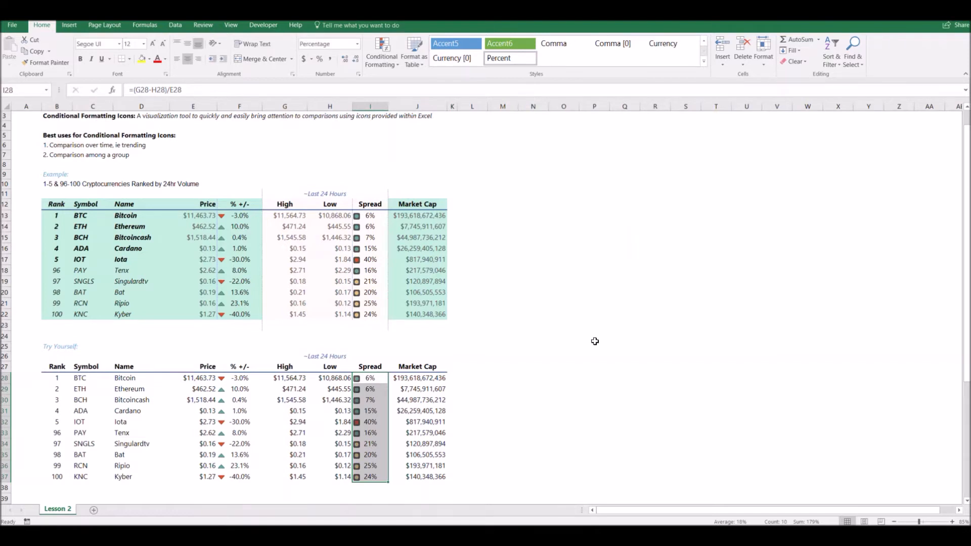
left_click(449, 401)
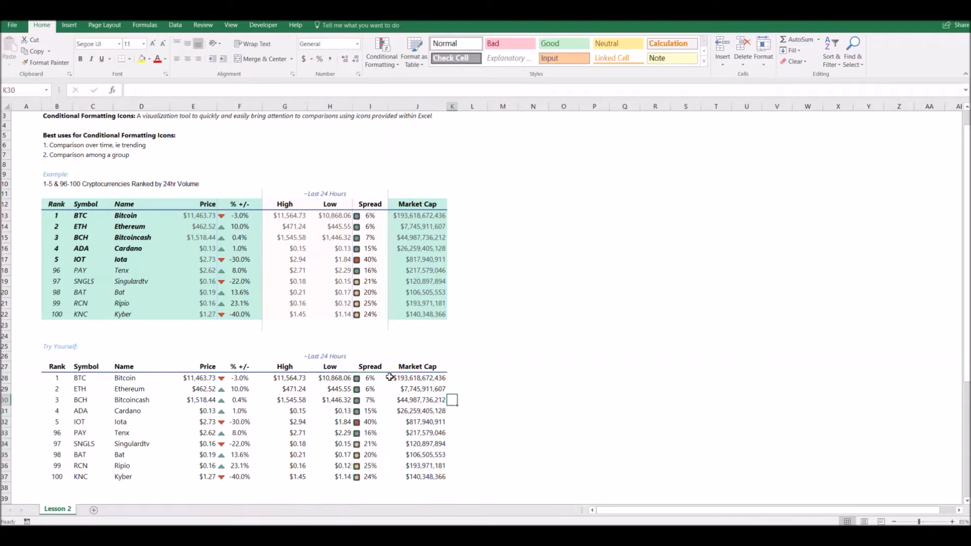
Examine the Try Yourself table's Spread icons for Bitcoin, the coins ranked 97 to 100 and Iota
left_click_drag(378, 380, 360, 473)
left_click(498, 453)
scroll(498, 453, "down", 2)
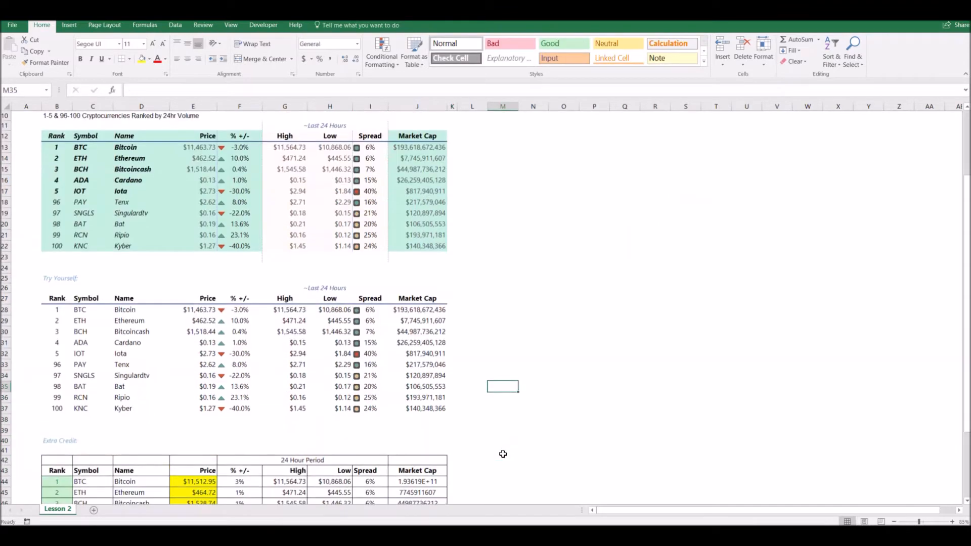
left_click(370, 310)
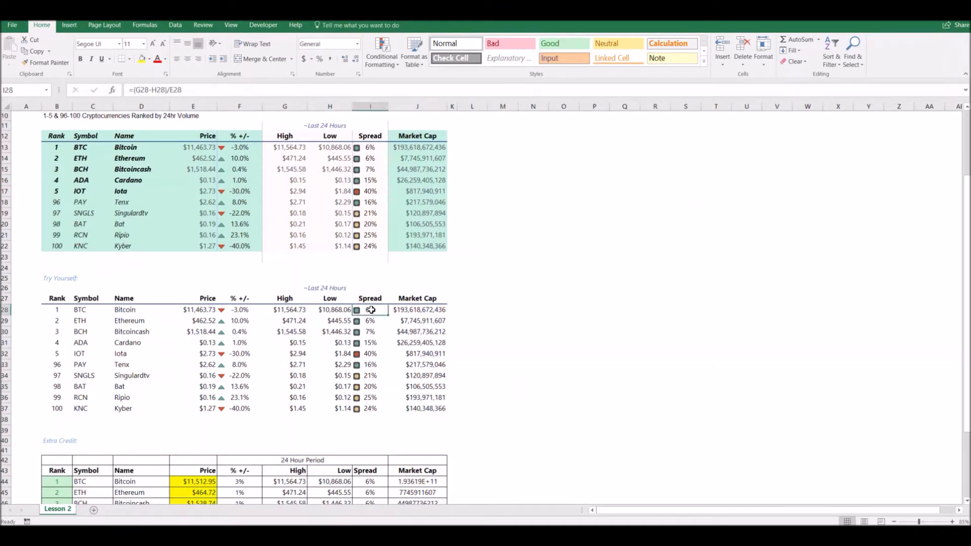
left_click_drag(371, 376, 370, 408)
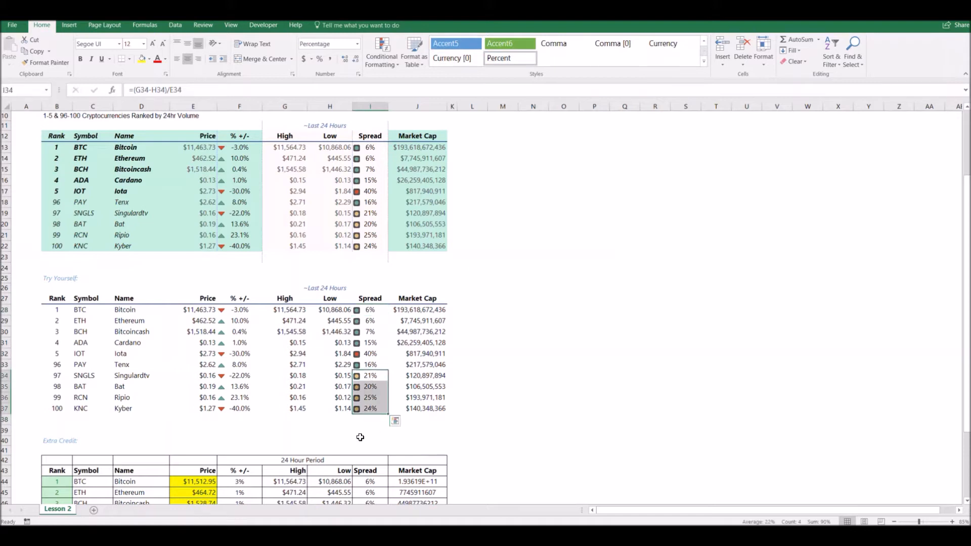
left_click(362, 354)
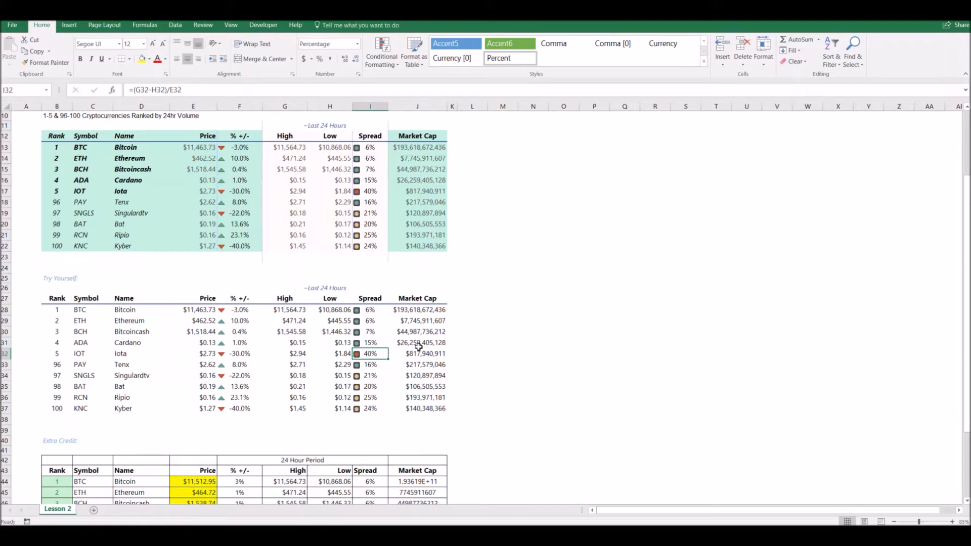
Compare the finished Try Yourself table with the example and look over the Extra Credit table below it
scroll(381, 325, "down", 2)
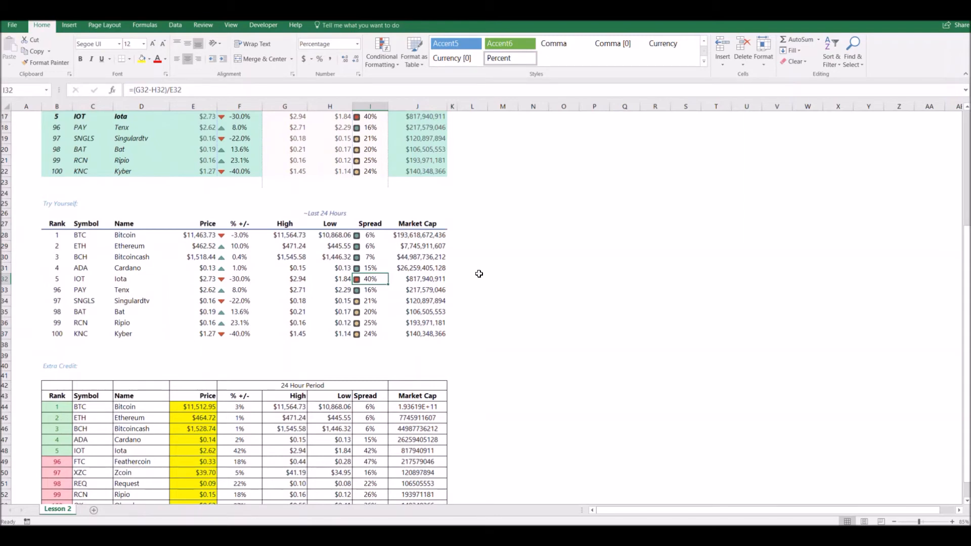
scroll(471, 264, "up", 2)
scroll(471, 264, "up", 2)
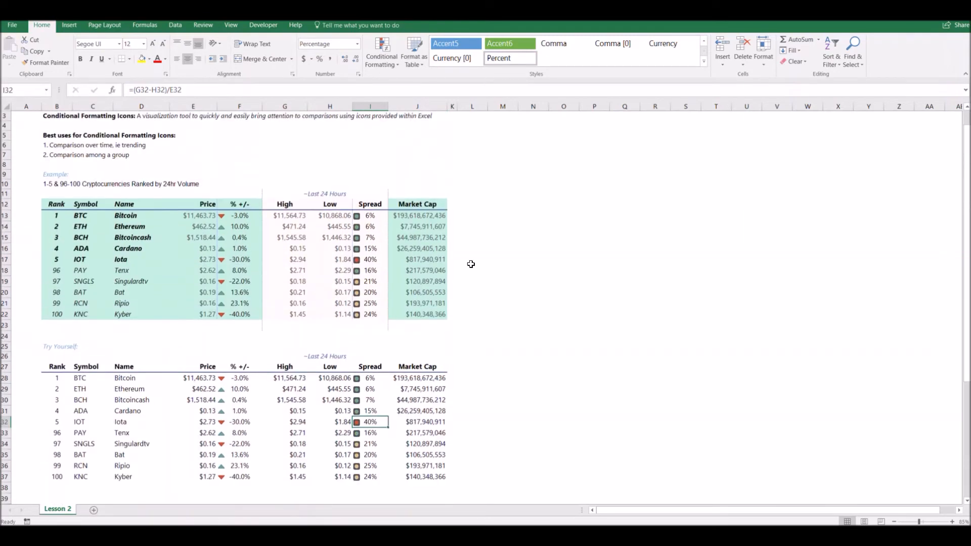
scroll(468, 263, "down", 8)
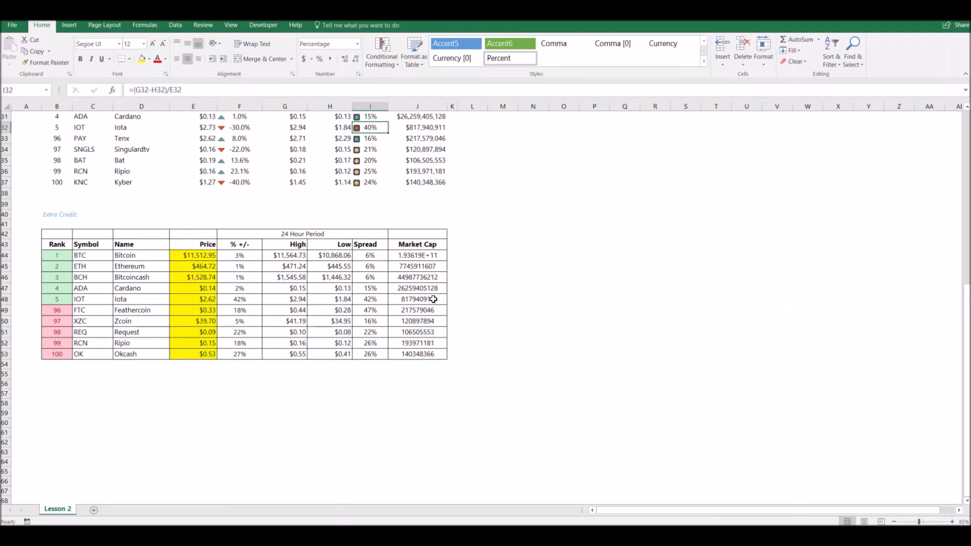
scroll(541, 302, "up", 3)
scroll(541, 302, "up", 6)
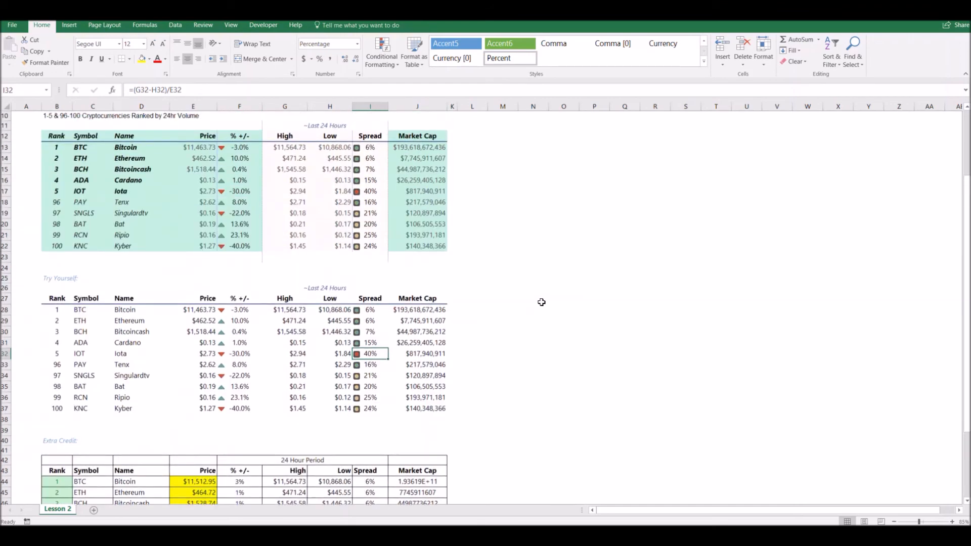